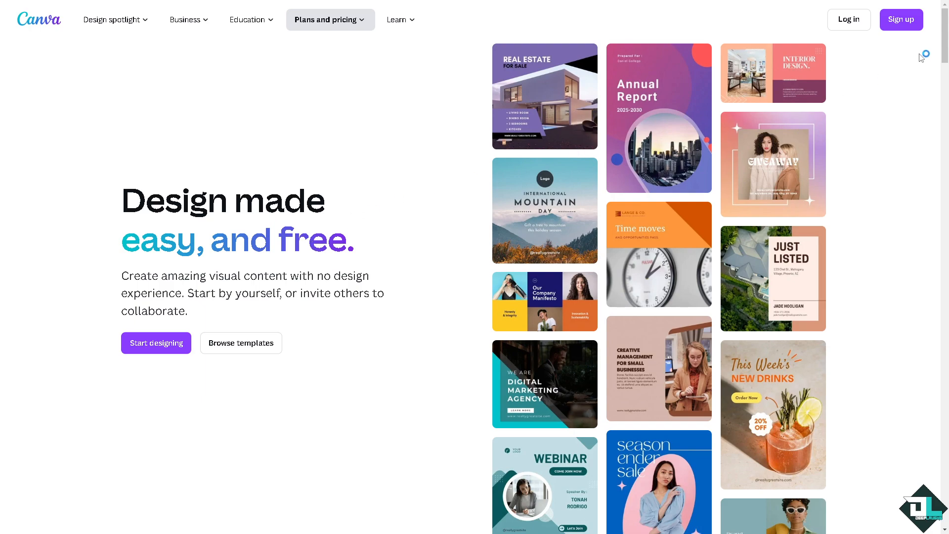
# Start signing up for an account and choose to continue another way
pyautogui.click(900, 25)
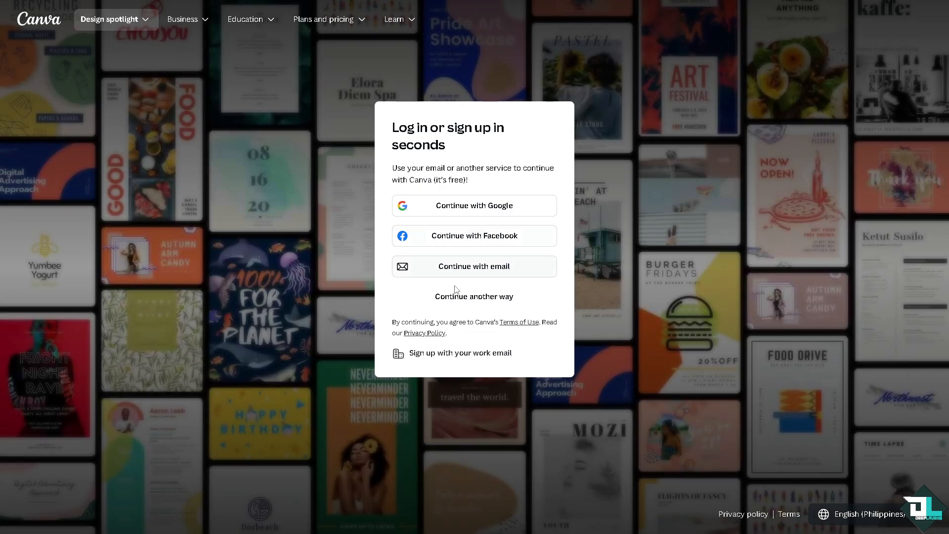
pyautogui.click(462, 298)
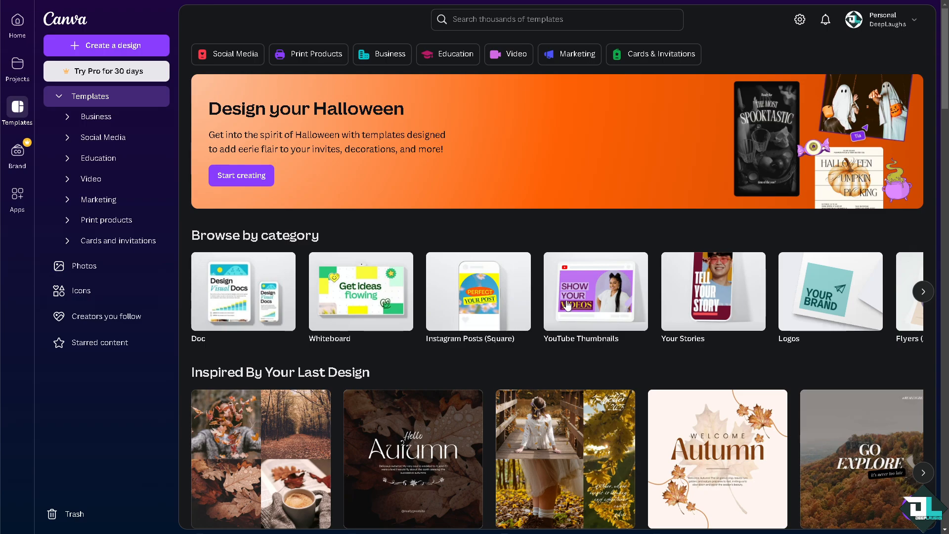
# Create a blank YouTube thumbnail from the template categories and title the design "how to bend text in canva"
pyautogui.click(595, 297)
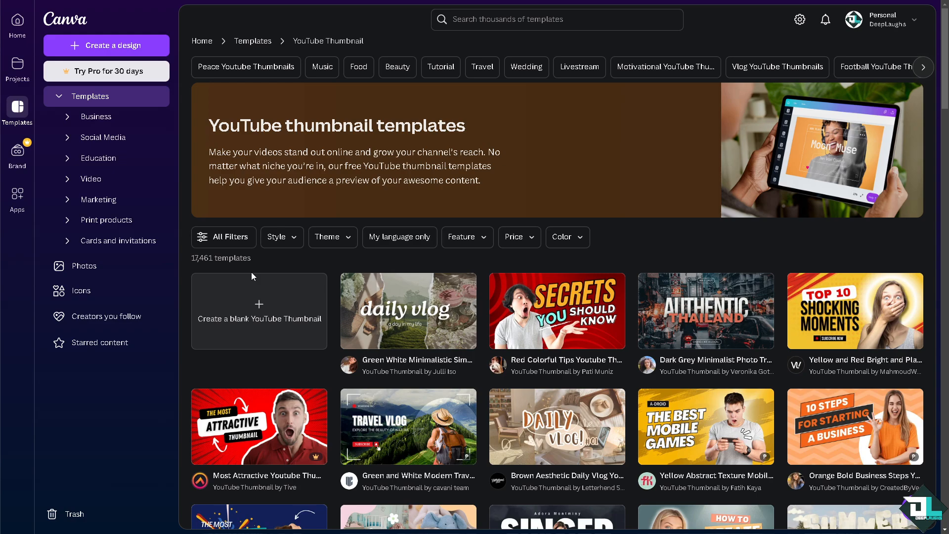
pyautogui.click(287, 288)
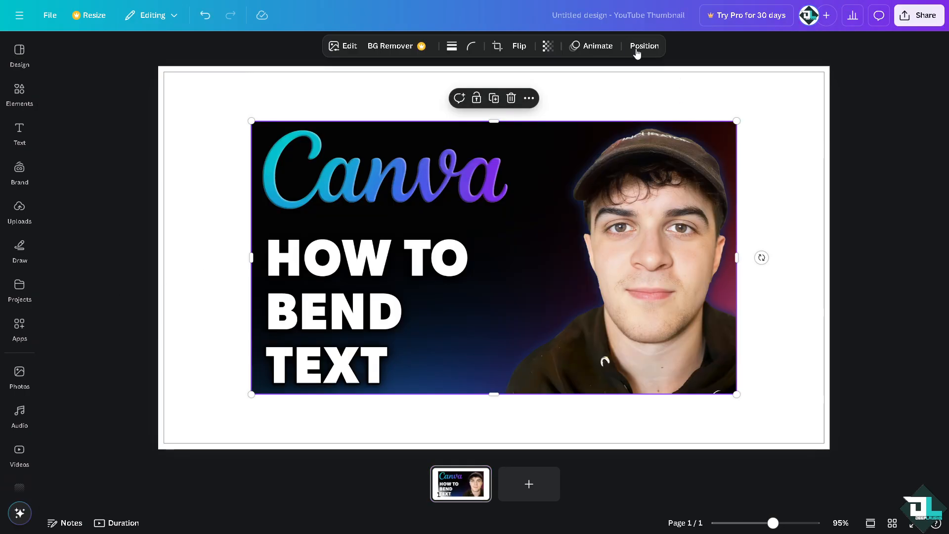
pyautogui.click(610, 19)
pyautogui.write('how to bend text in canva')
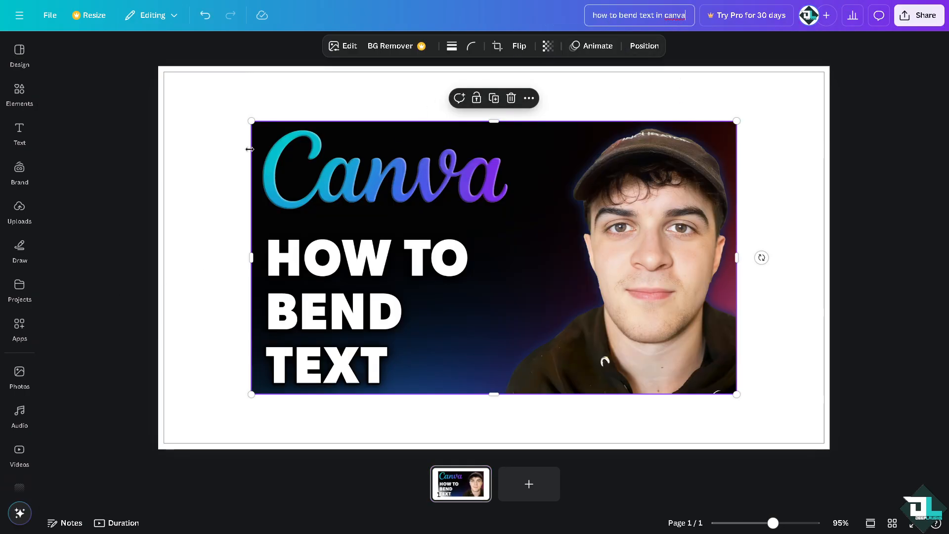
# Enlarge the thumbnail image and position it near the page's upper-left corner
pyautogui.moveTo(252, 122); pyautogui.dragTo(178, 80)
pyautogui.moveTo(432, 171); pyautogui.dragTo(453, 160)
# Add the recently used BOO! text style to the page and set its font size to 50
pyautogui.click(20, 133)
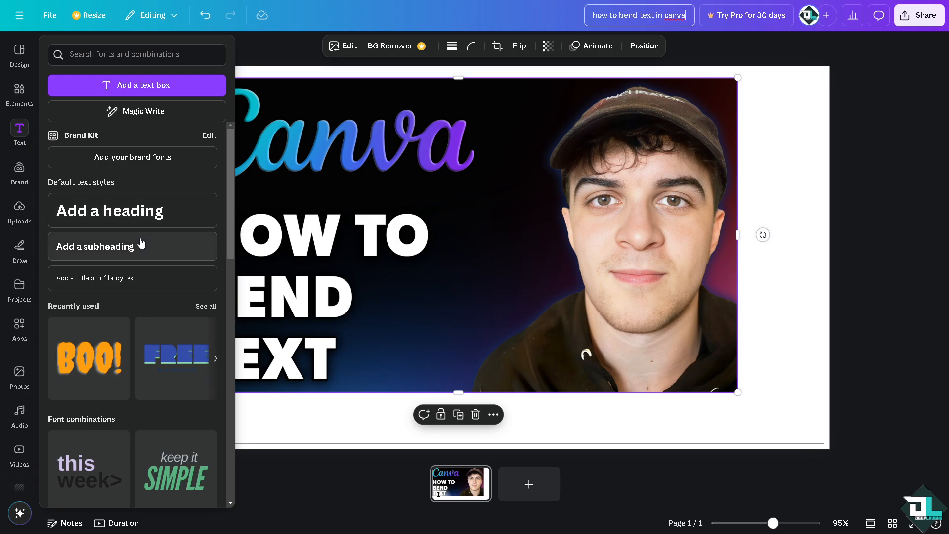
pyautogui.click(103, 370)
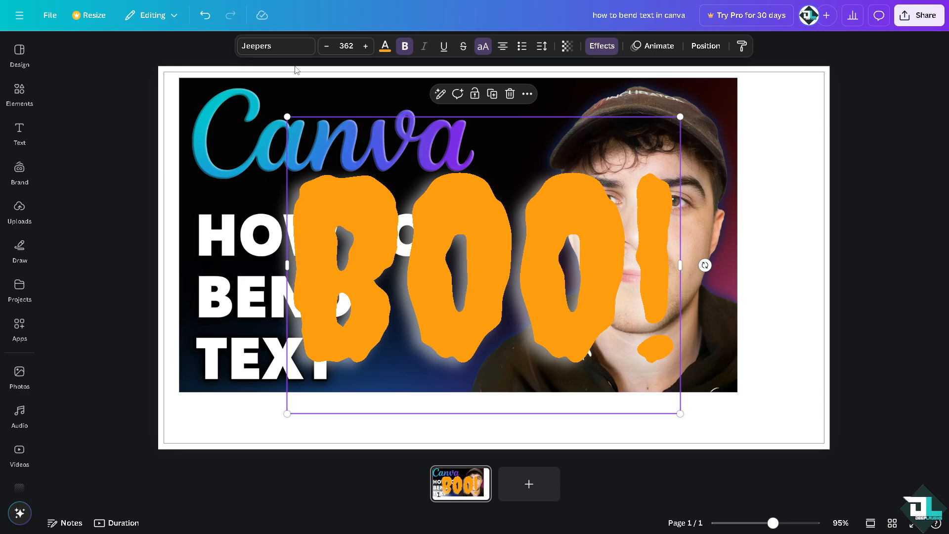
pyautogui.click(350, 45)
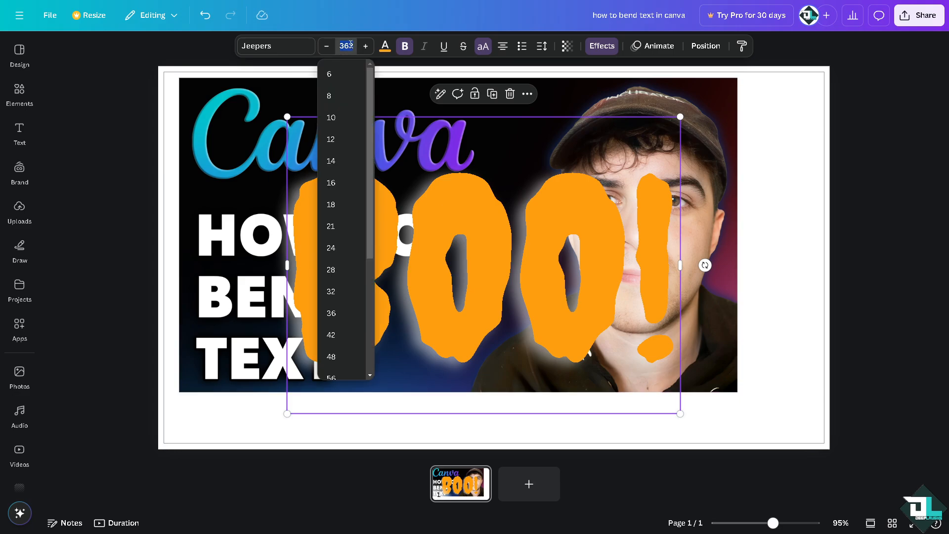
pyautogui.write('50')
pyautogui.press('Return')
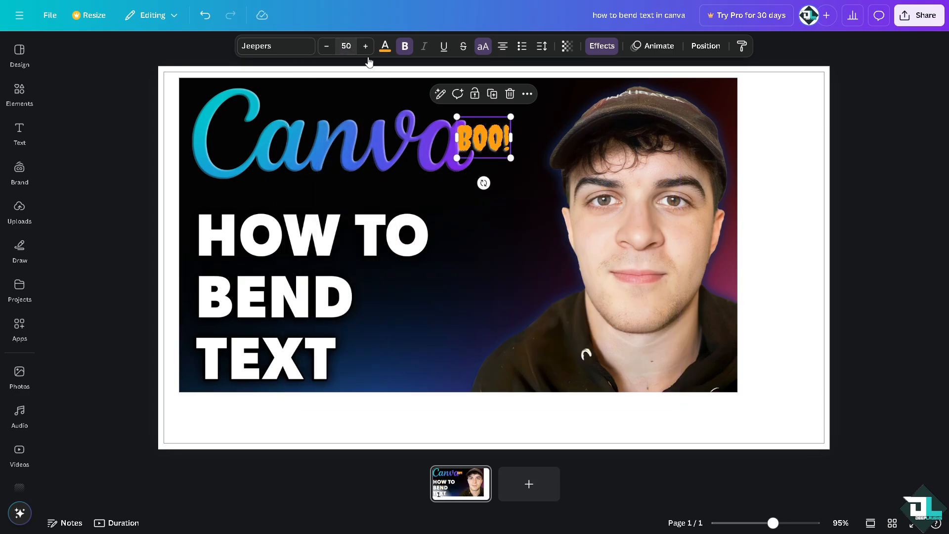
# Replace the BOO! text with "how to bend text in canva" and move it below the image
pyautogui.doubleClick(473, 138)
pyautogui.write('HOW TO BEND TEXT IN CANVA')
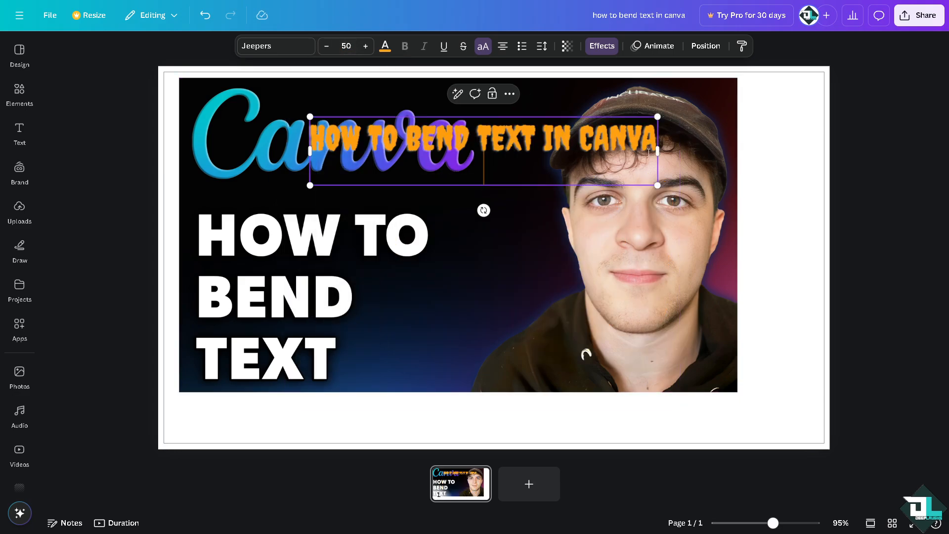
pyautogui.click(803, 184)
pyautogui.moveTo(487, 172); pyautogui.dragTo(464, 415)
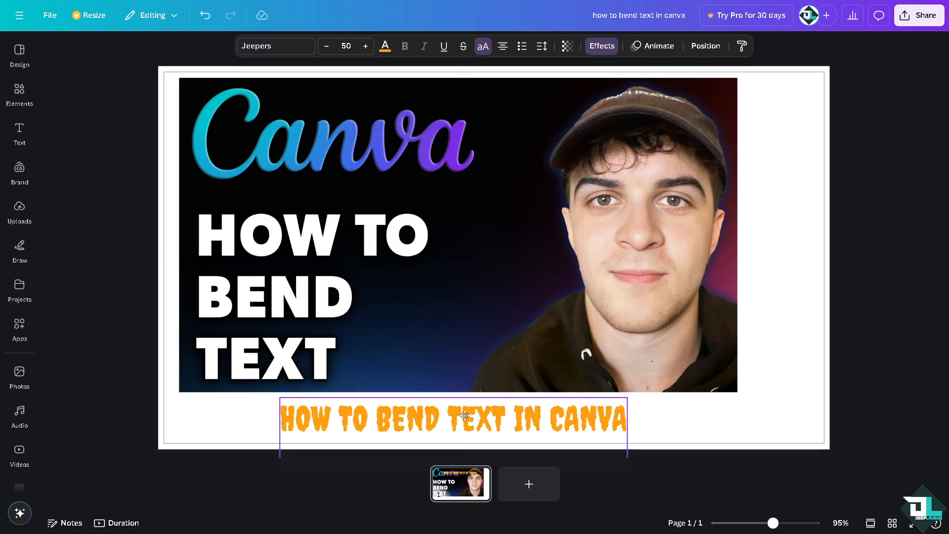
# Recolor the text below the image light turquoise and give it the Outline effect
pyautogui.click(385, 46)
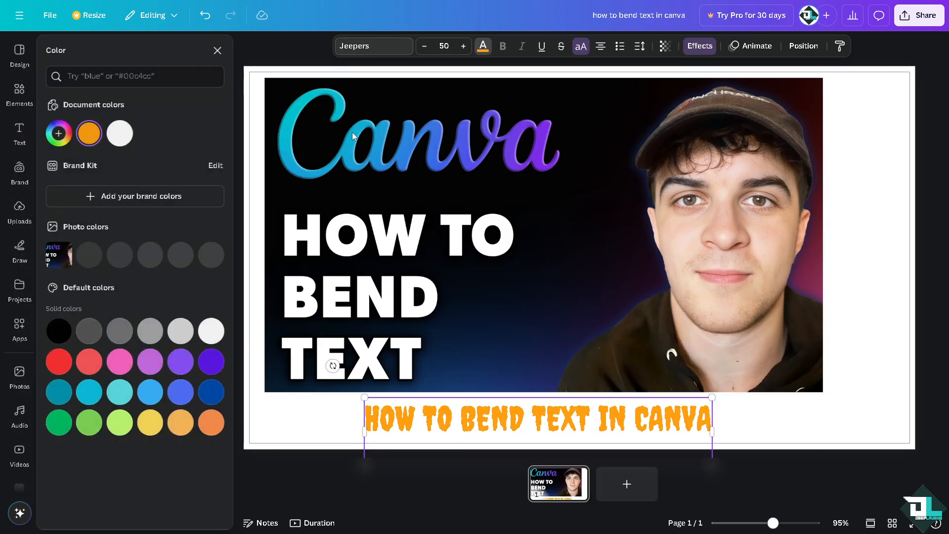
pyautogui.click(124, 394)
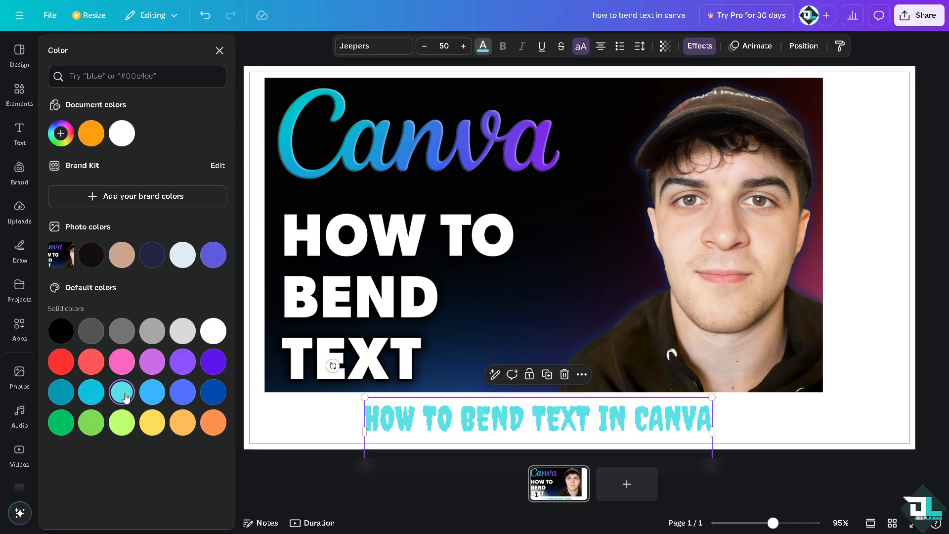
pyautogui.click(699, 46)
pyautogui.click(180, 366)
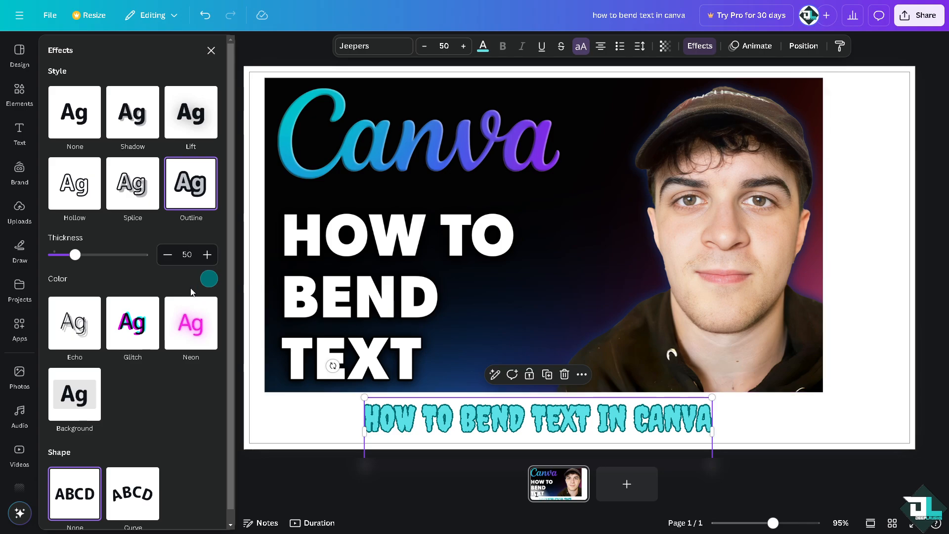
# Apply the Curve shape to the outlined text and move it over the upper part of the image
pyautogui.scroll(-1, 186, 297)
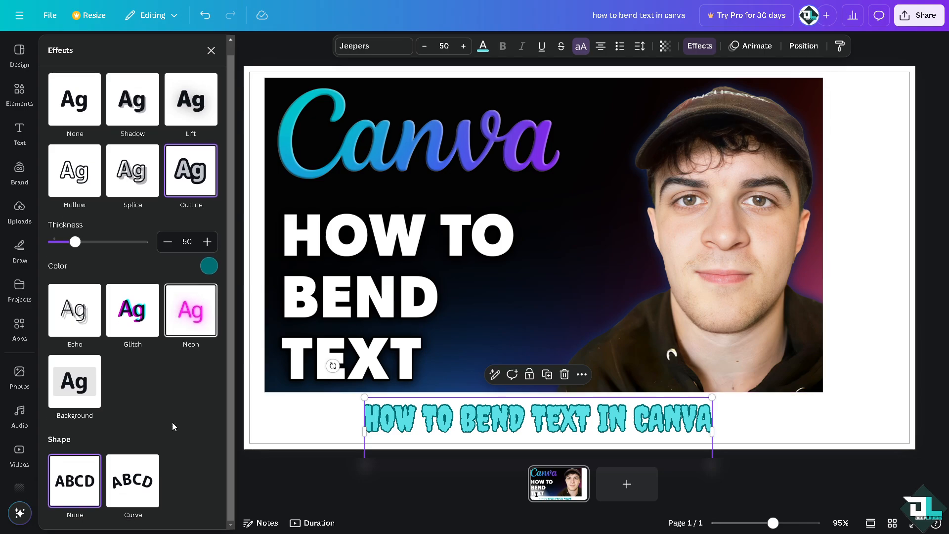
pyautogui.click(135, 496)
pyautogui.moveTo(539, 422); pyautogui.dragTo(566, 104)
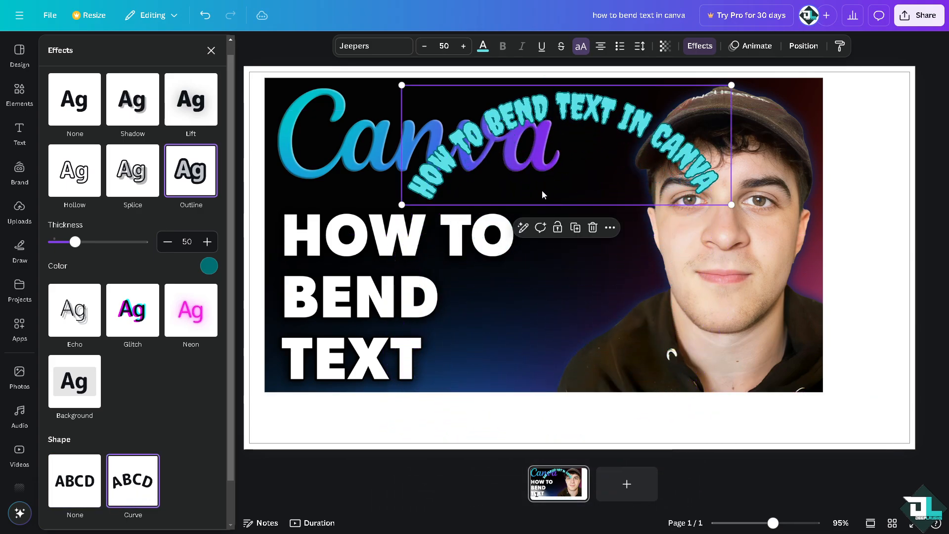
pyautogui.doubleClick(543, 129)
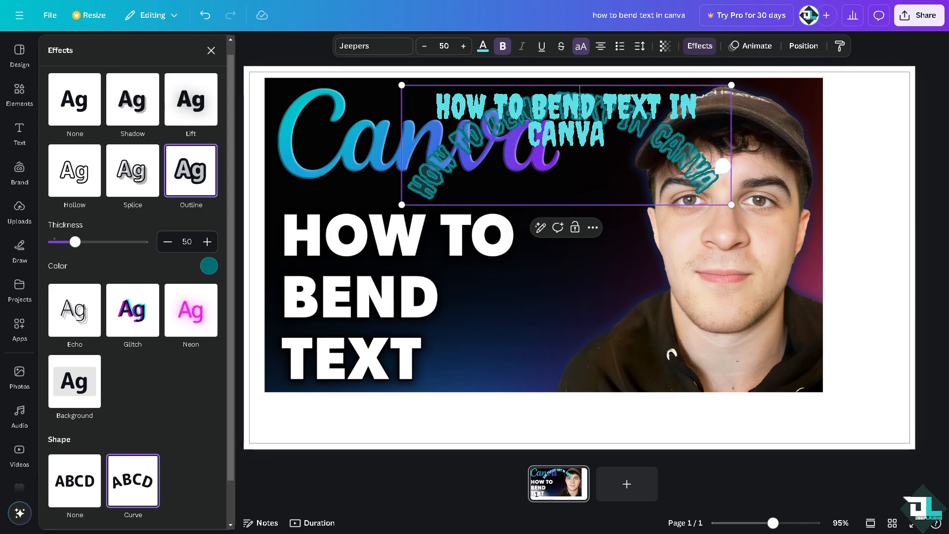
pyautogui.click(562, 318)
pyautogui.click(449, 143)
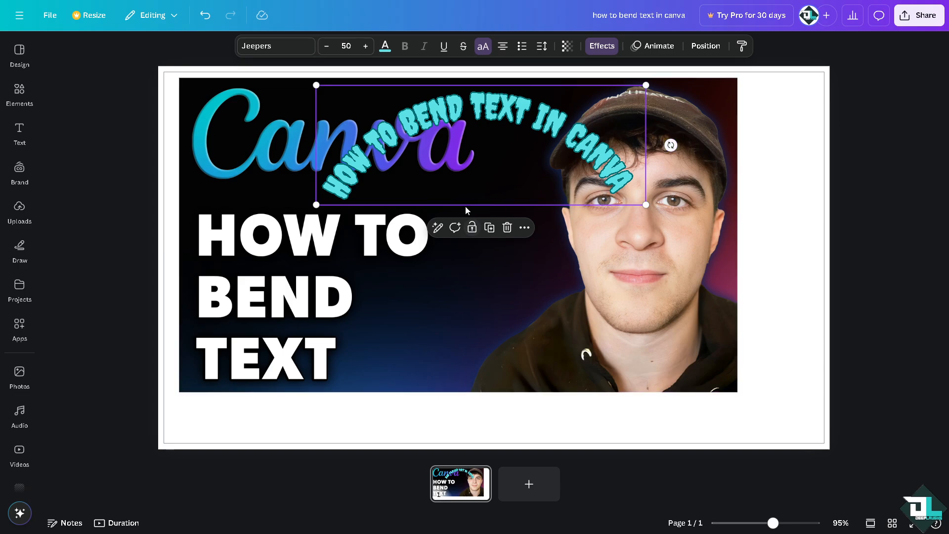
# Scale the curved text to a font size of about 35.5 and place it nearly upside down across the image's lower middle
pyautogui.moveTo(642, 204); pyautogui.dragTo(772, 250)
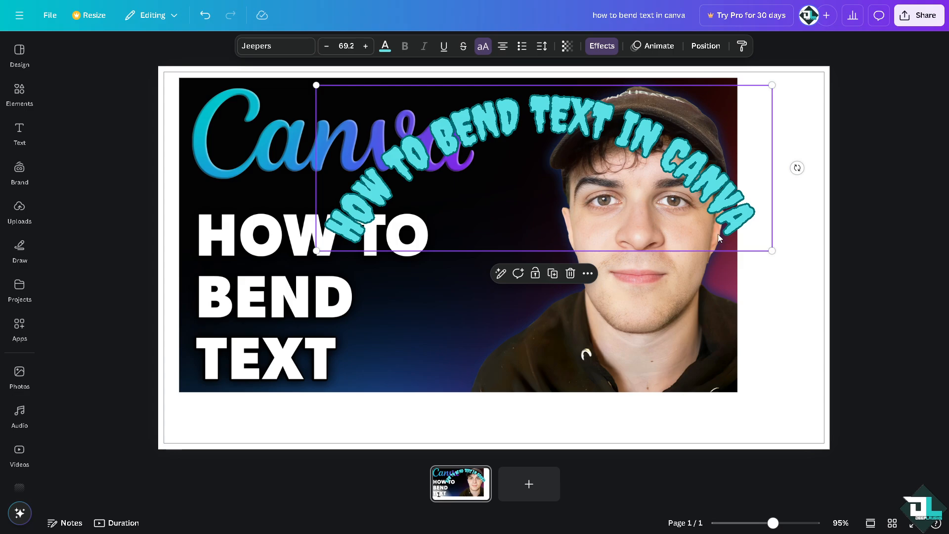
pyautogui.moveTo(771, 251); pyautogui.dragTo(548, 181)
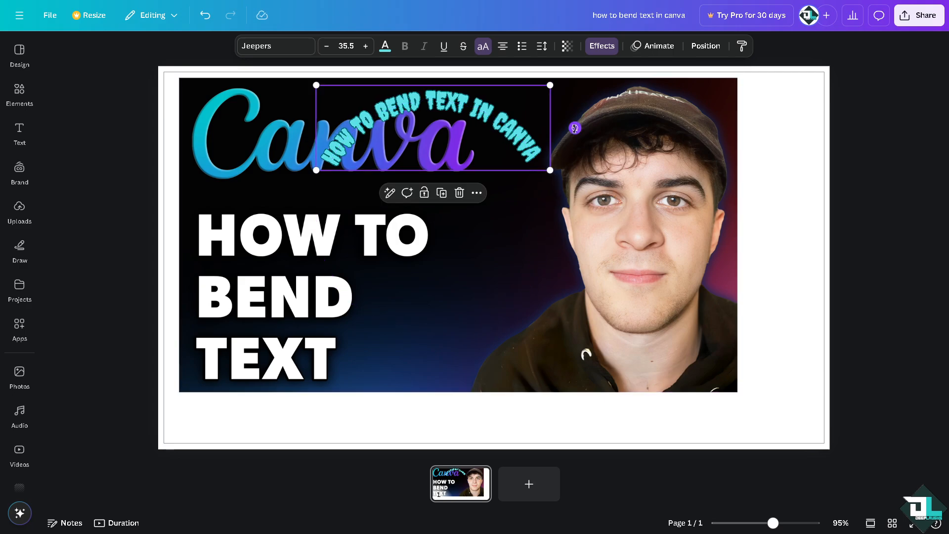
pyautogui.moveTo(575, 128); pyautogui.dragTo(309, 210)
pyautogui.moveTo(441, 153); pyautogui.dragTo(488, 353)
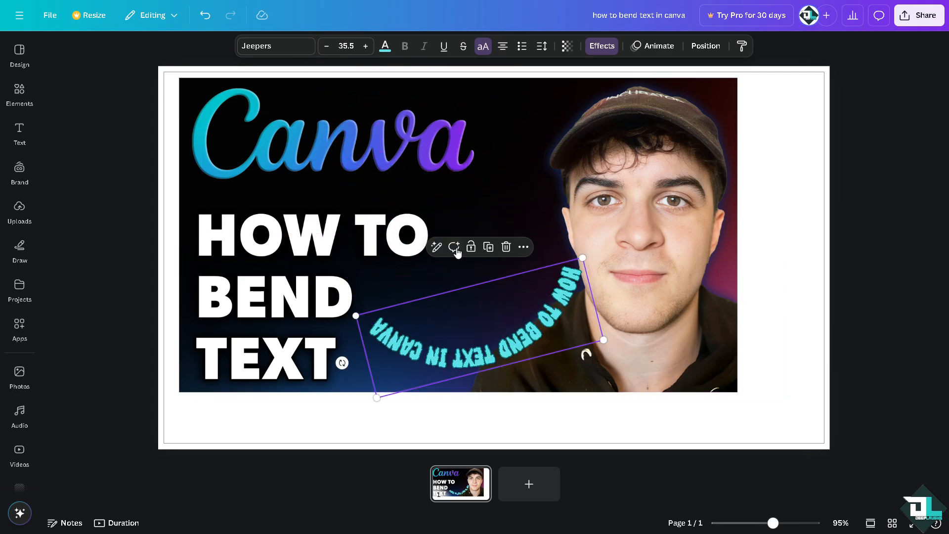
pyautogui.click(534, 325)
pyautogui.moveTo(532, 330); pyautogui.dragTo(530, 284)
pyautogui.click(530, 283)
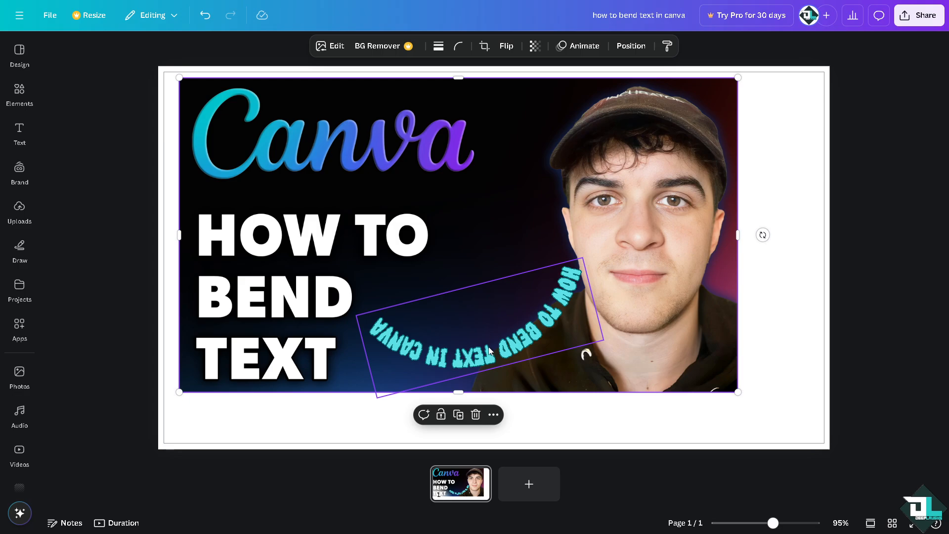
pyautogui.moveTo(489, 349); pyautogui.dragTo(498, 302)
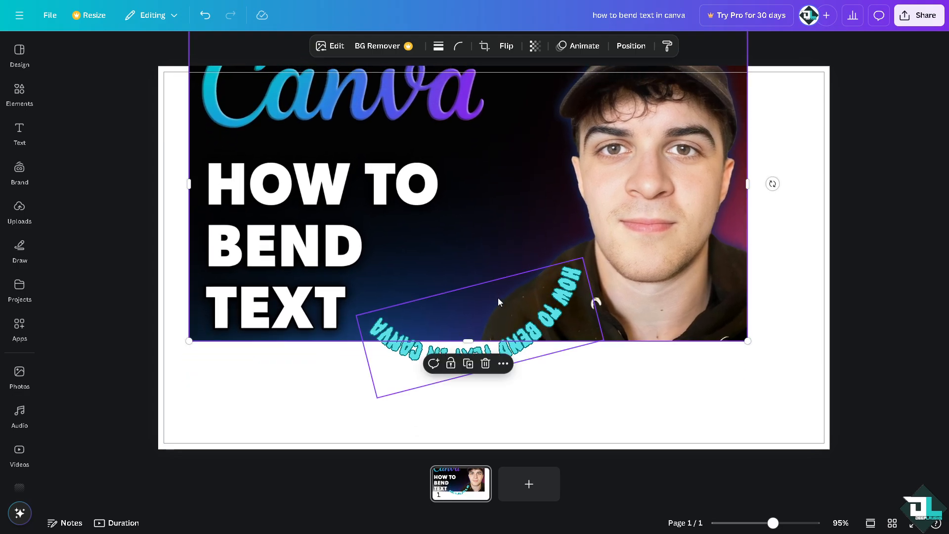
pyautogui.hotkey('ctrl', 'z')
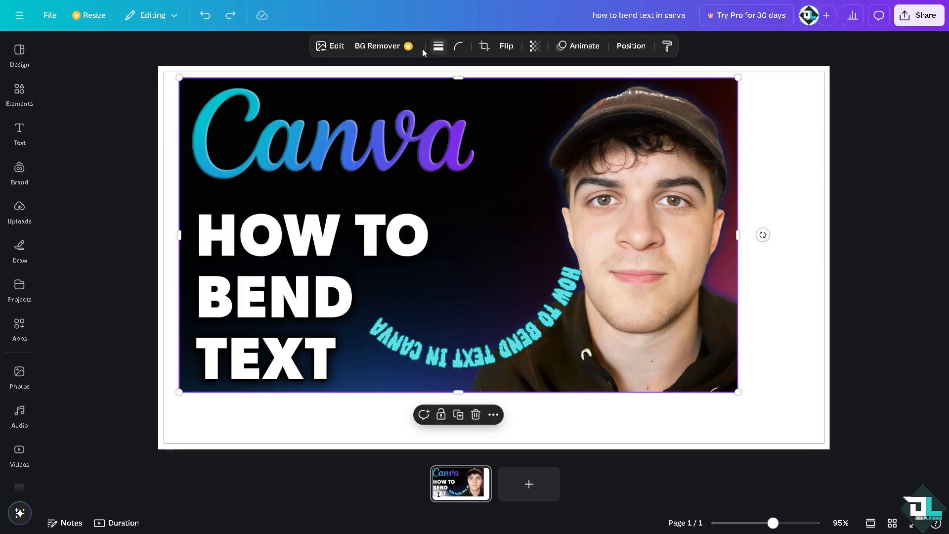
# Flip the thumbnail image horizontally
pyautogui.click(503, 51)
pyautogui.click(515, 77)
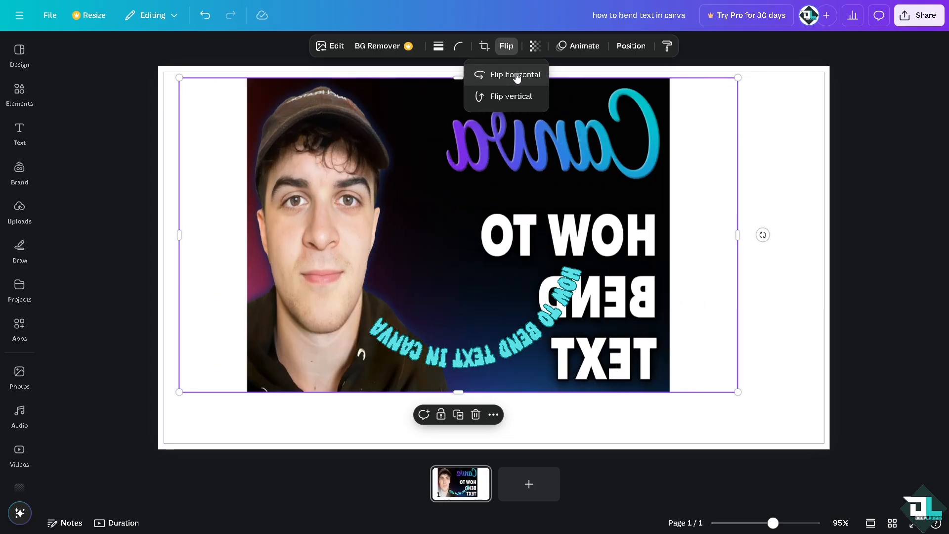
pyautogui.click(467, 265)
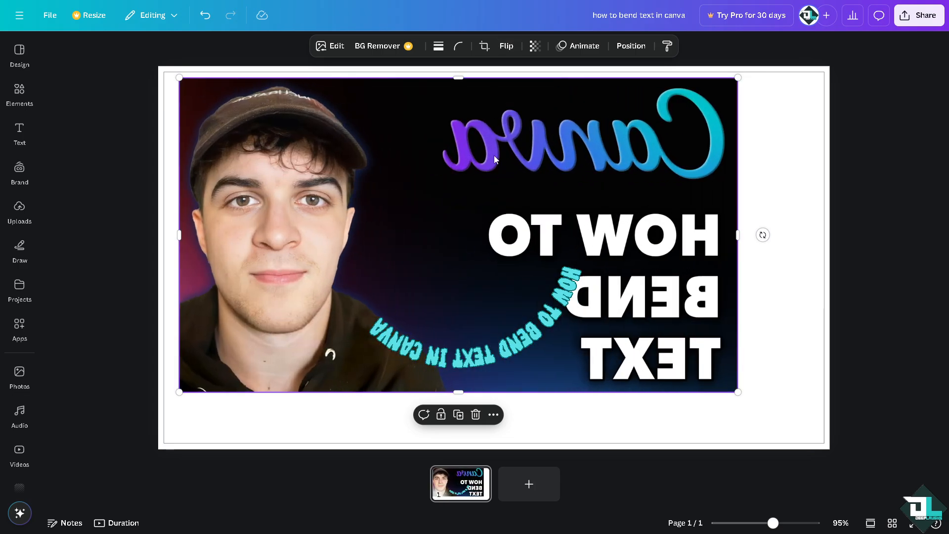
# Browse the general and suggested text animations available for the curved text and preview some of them
pyautogui.click(520, 347)
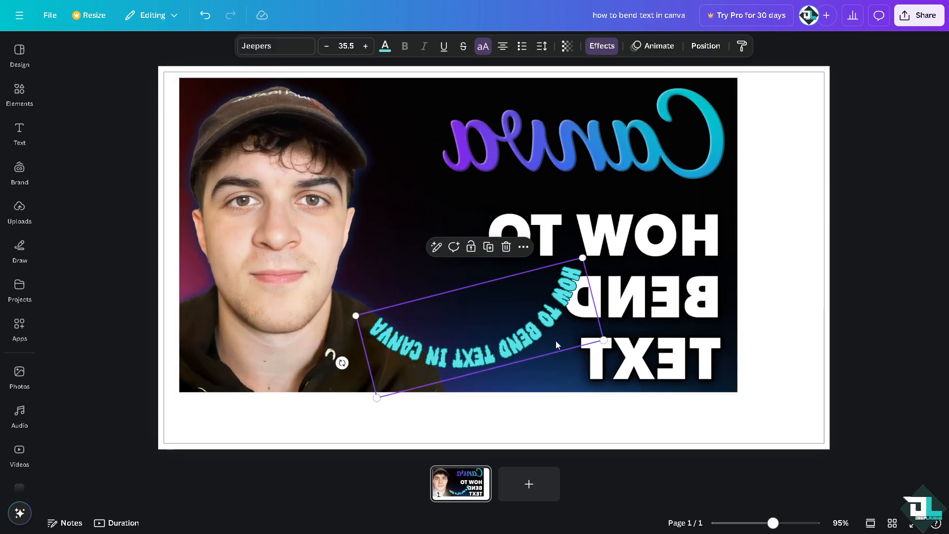
pyautogui.click(655, 46)
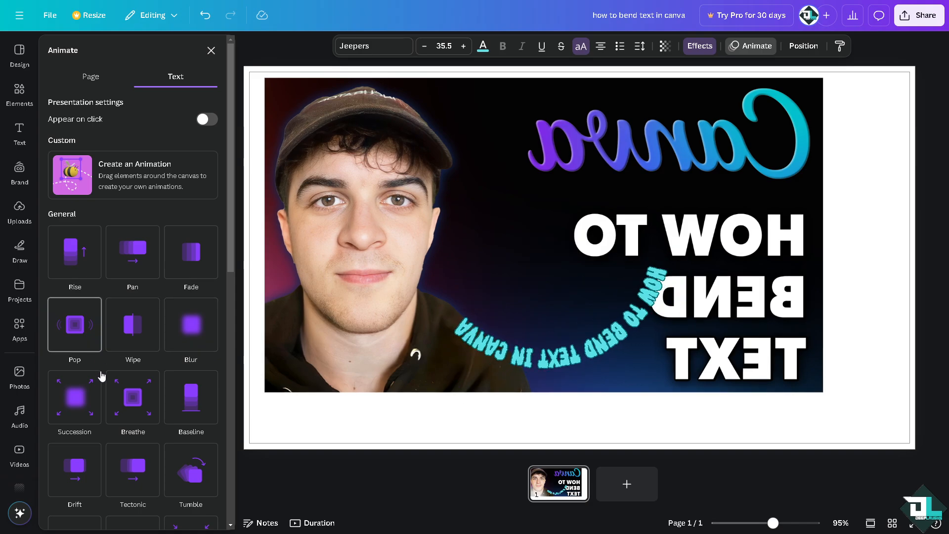
pyautogui.scroll(-1, 101, 376)
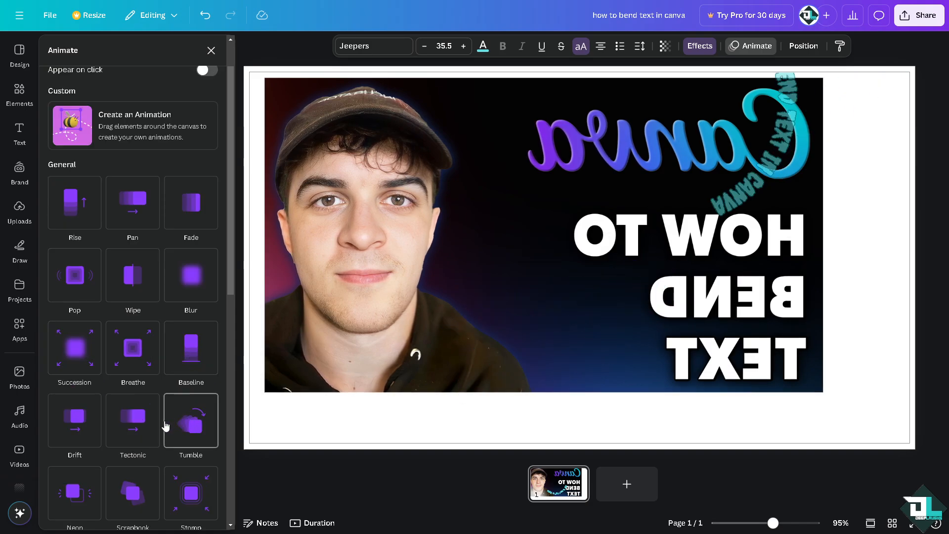
pyautogui.scroll(-3, 84, 419)
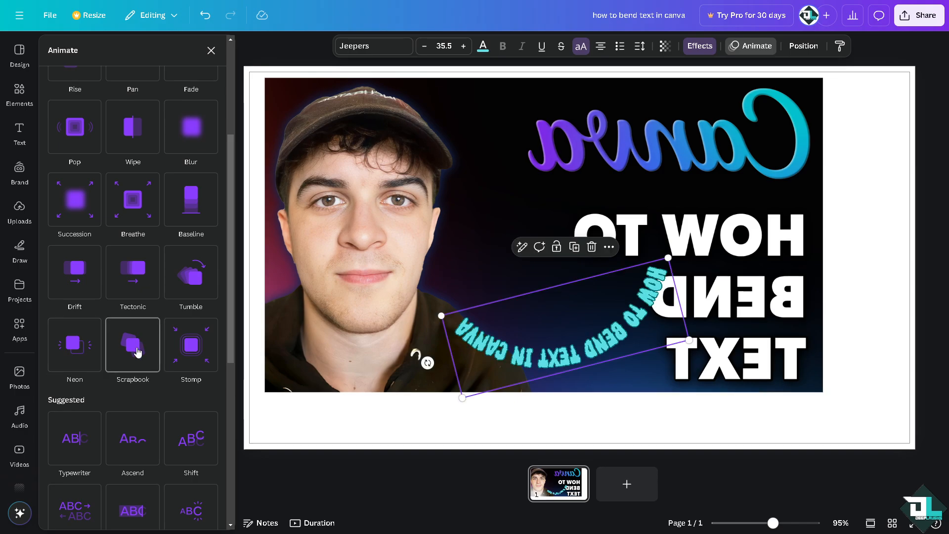
pyautogui.scroll(-3, 104, 445)
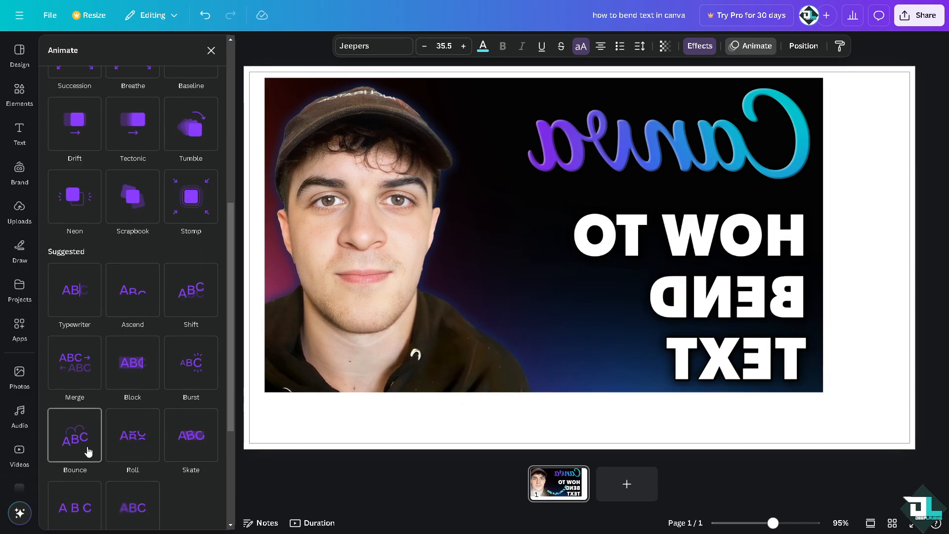
# Try the Echo, Glitch, Neon, Splice, Outline, Lift and Shadow effect styles on the curved text
pyautogui.click(708, 45)
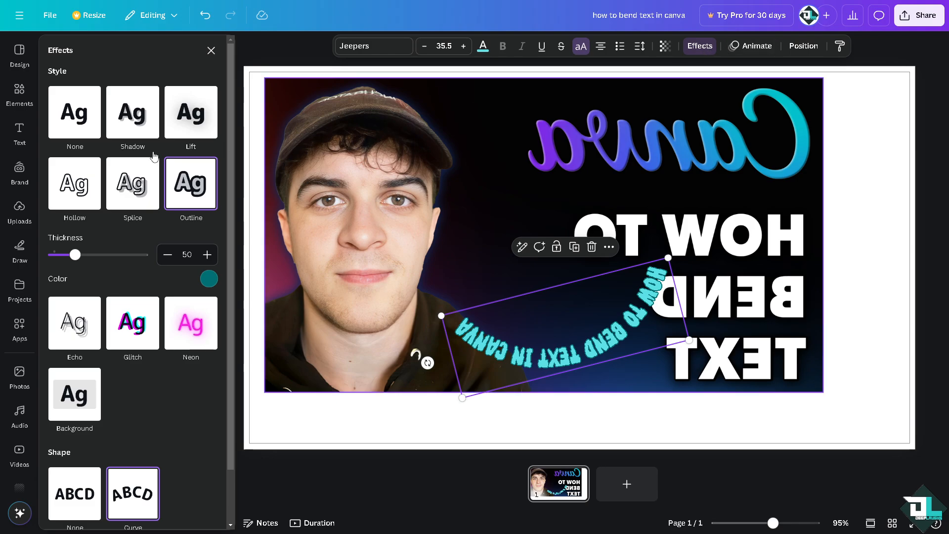
pyautogui.click(83, 329)
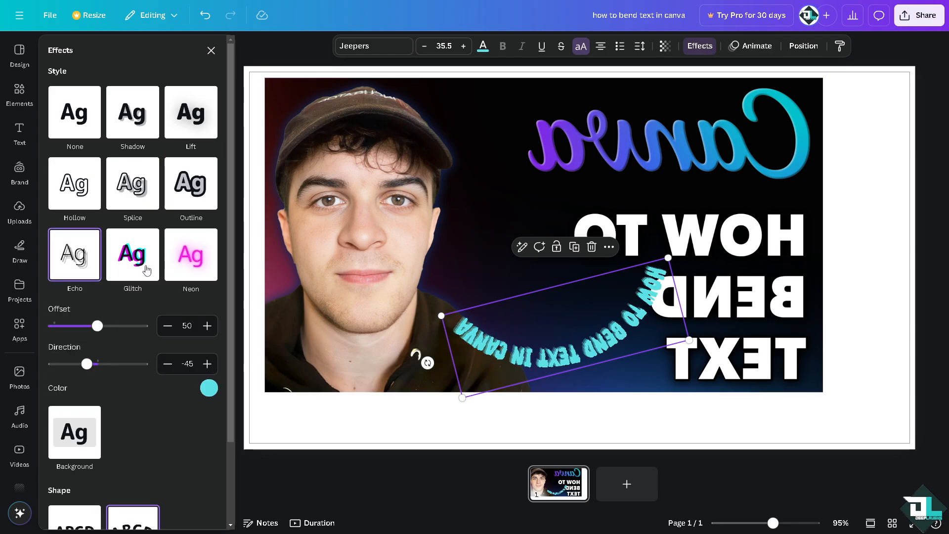
pyautogui.click(146, 267)
pyautogui.click(204, 262)
pyautogui.click(142, 199)
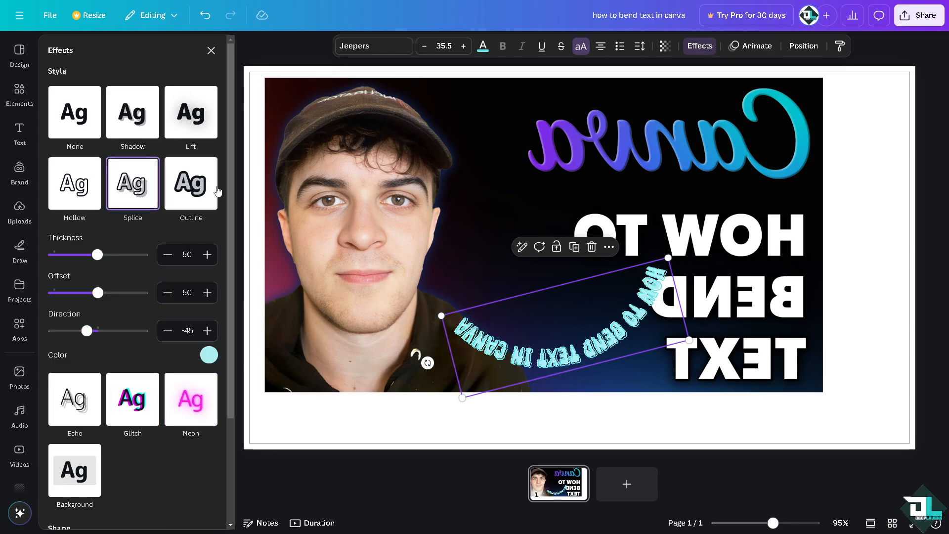
pyautogui.click(205, 184)
pyautogui.click(207, 113)
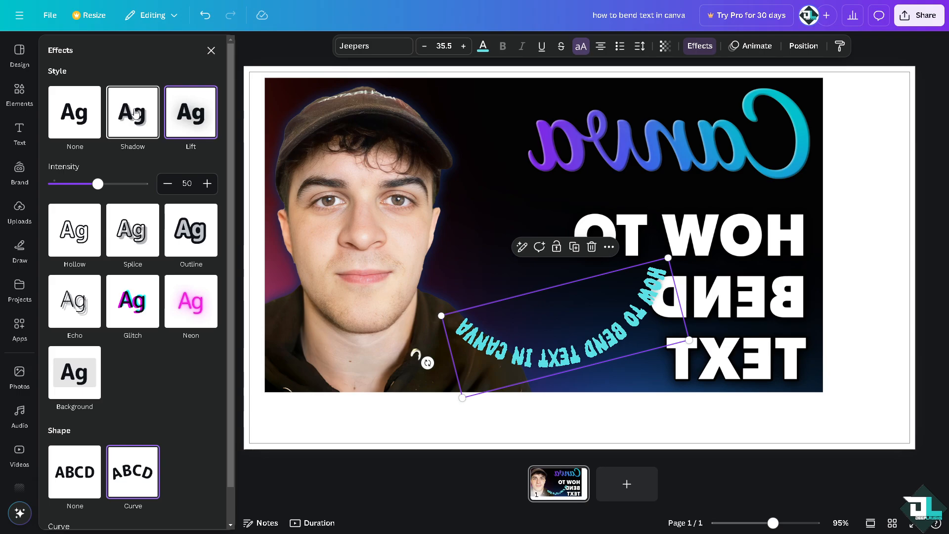
pyautogui.click(134, 114)
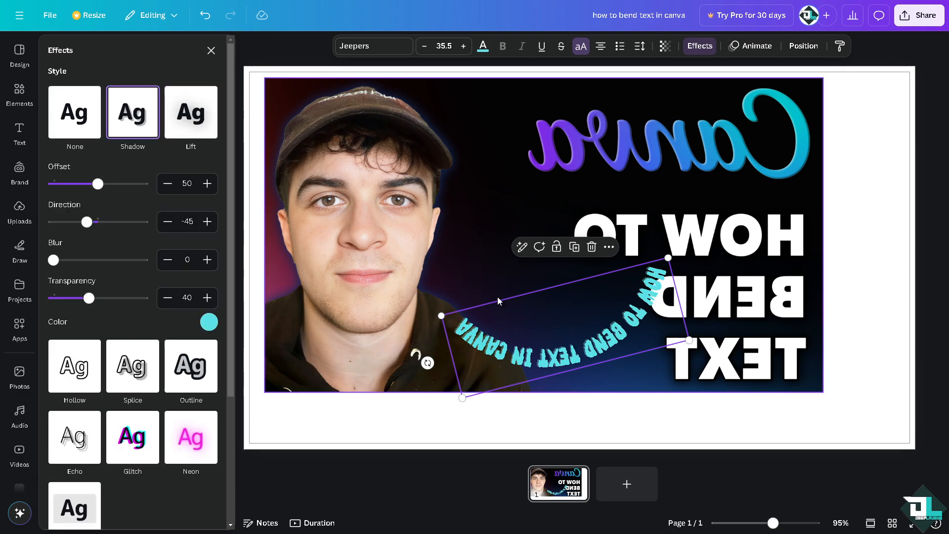
# Move the curved text closer to the face and try the fonts Bernoru SemiCondensed and Shrikhand on it
pyautogui.moveTo(478, 333); pyautogui.dragTo(434, 286)
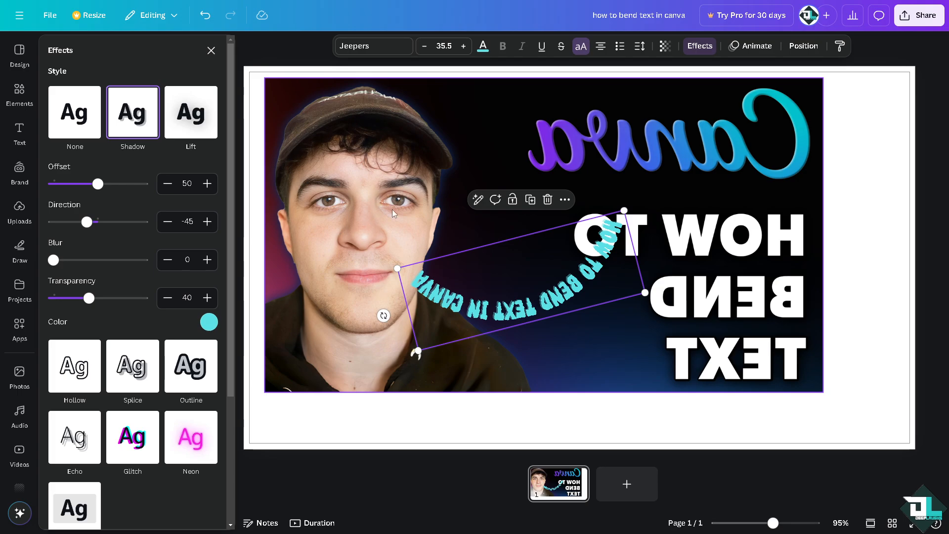
pyautogui.click(387, 46)
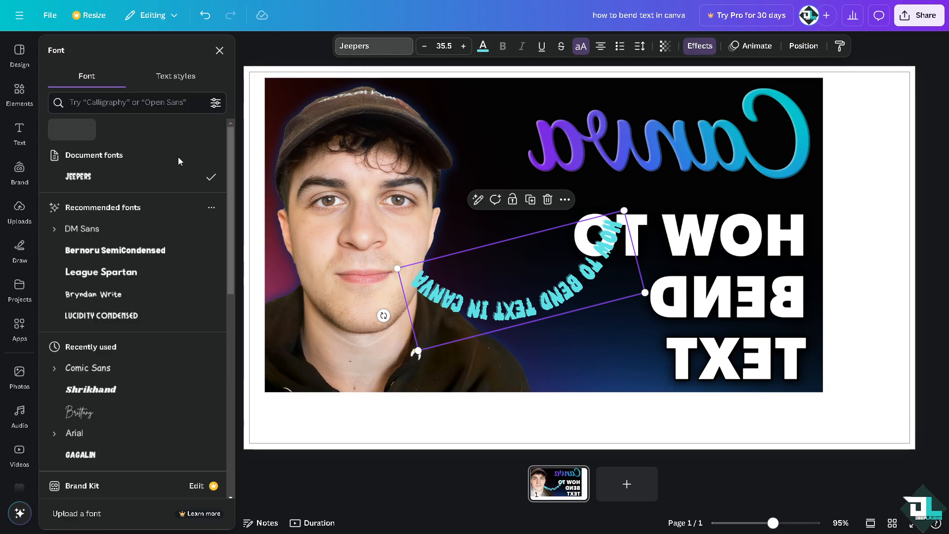
pyautogui.click(123, 250)
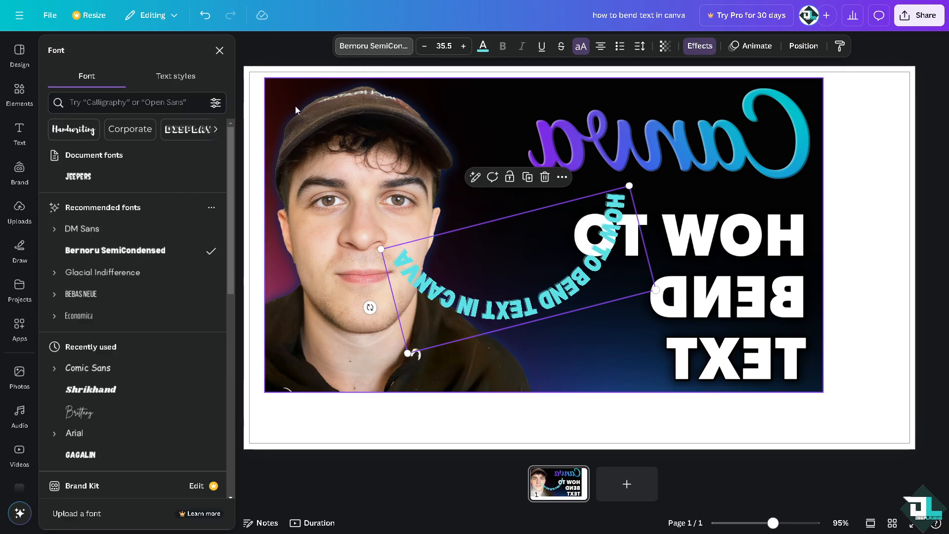
pyautogui.click(121, 395)
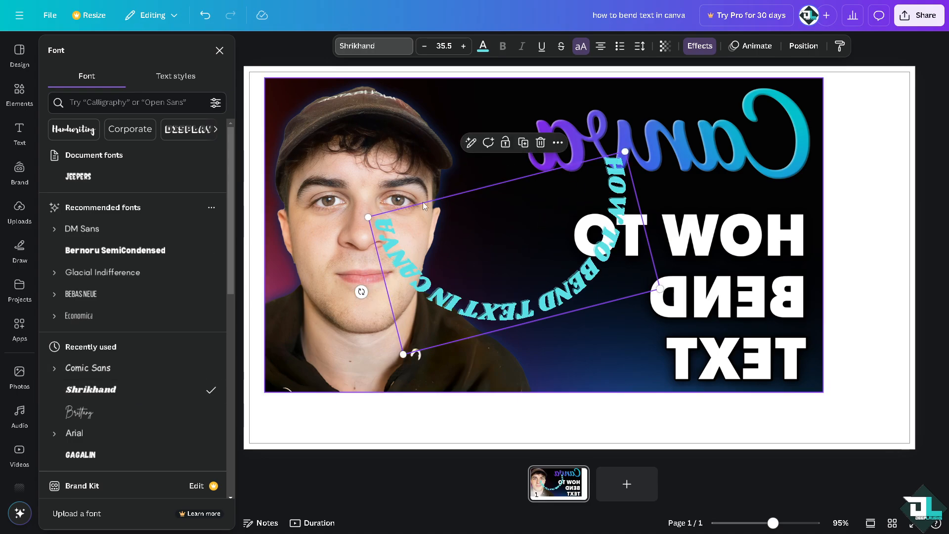
# Undo the font, effect and placement changes, the image flip, and the earlier rotation and scaling of the curved text
pyautogui.hotkey('ctrl', 'z')
pyautogui.hotkey('ctrl', 'z')
pyautogui.hotkey('ctrl', 'z')
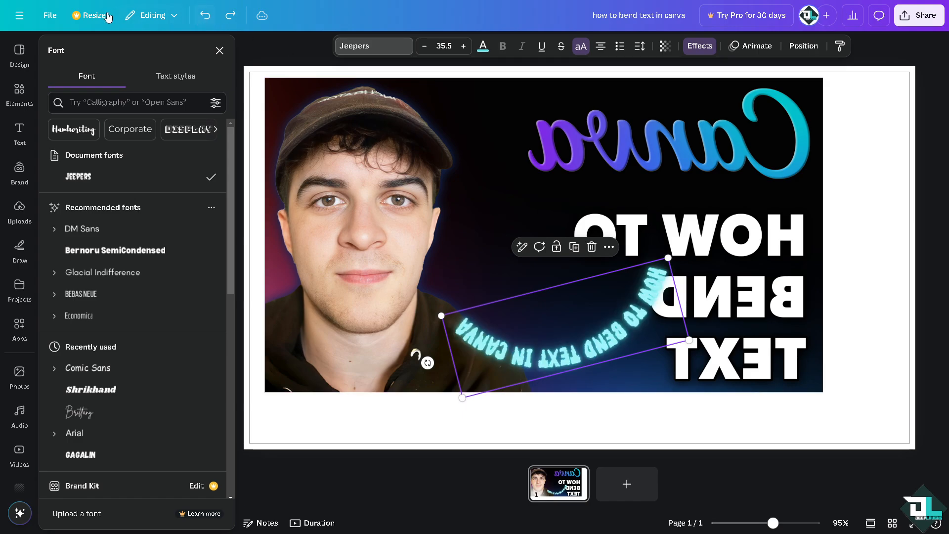
pyautogui.hotkey('ctrl', 'z')
pyautogui.hotkey('ctrl', 'z')
pyautogui.hotkey('ctrl', 'z')
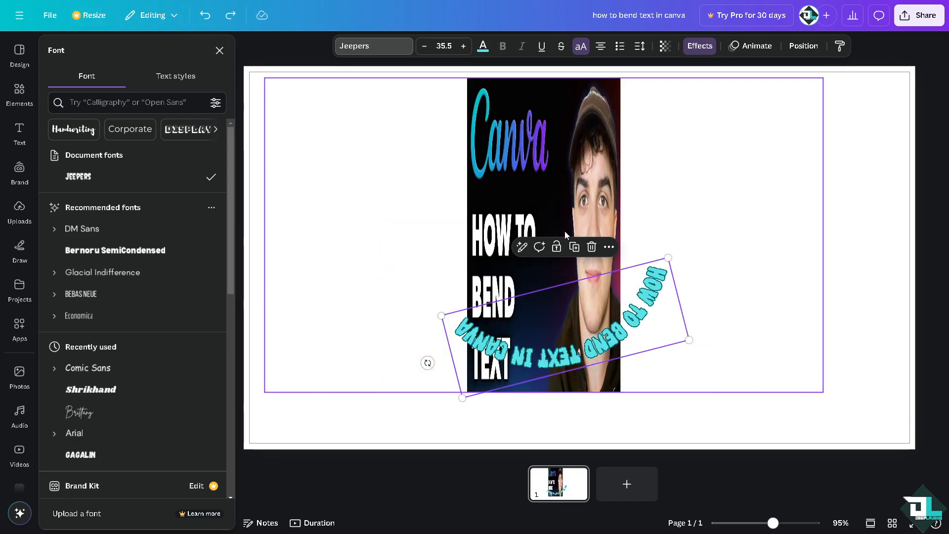
pyautogui.hotkey('ctrl', 'z')
pyautogui.hotkey('ctrl', 'z')
pyautogui.hotkey('ctrl', 'z')
pyautogui.hotkey('ctrl', 'z')
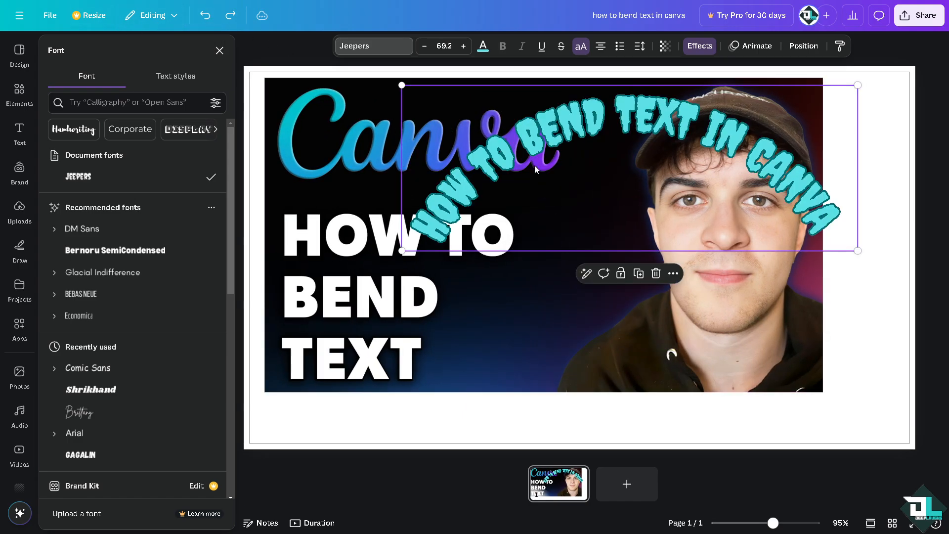
# Enlarge the thumbnail image to cover the whole page and place the curved text at font size 42 between the white title and the face
pyautogui.moveTo(582, 127); pyautogui.dragTo(648, 260)
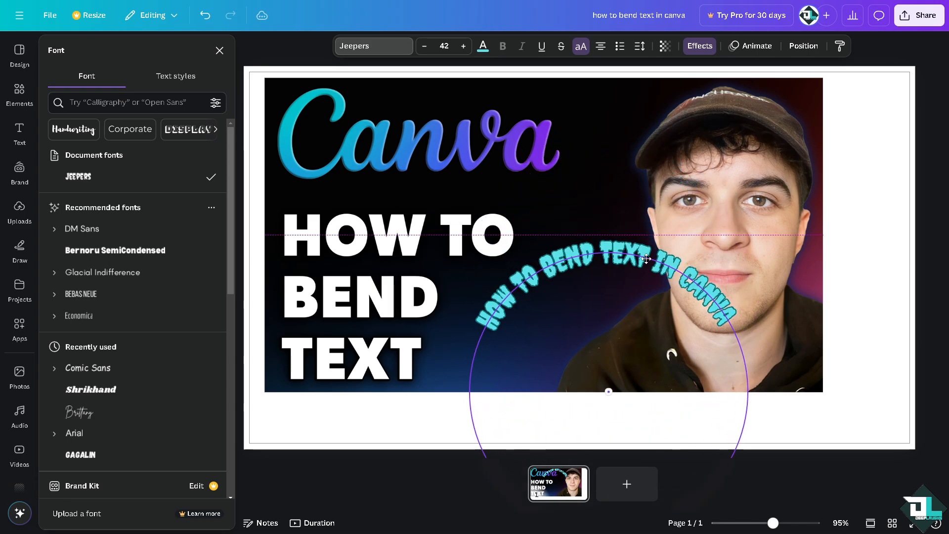
pyautogui.click(806, 380)
pyautogui.moveTo(737, 393); pyautogui.dragTo(835, 446)
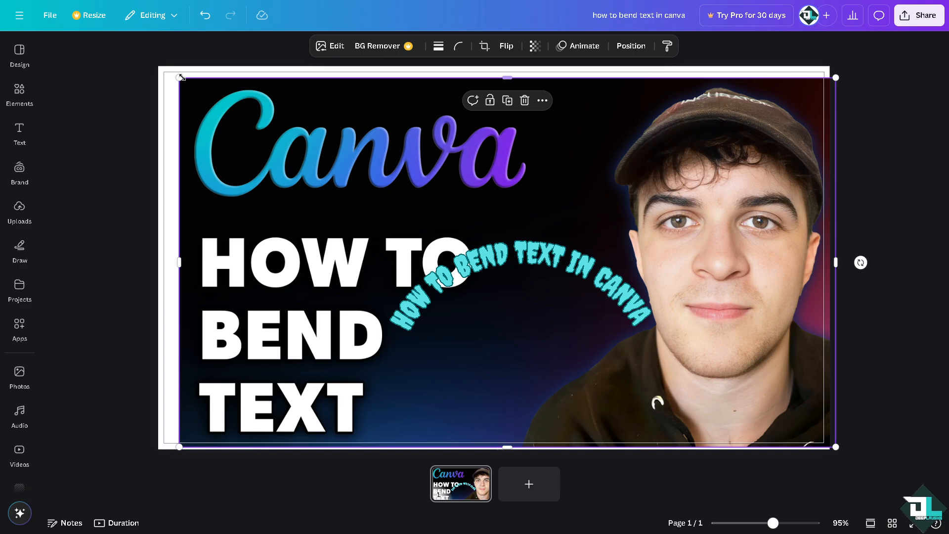
pyautogui.moveTo(179, 77); pyautogui.dragTo(153, 63)
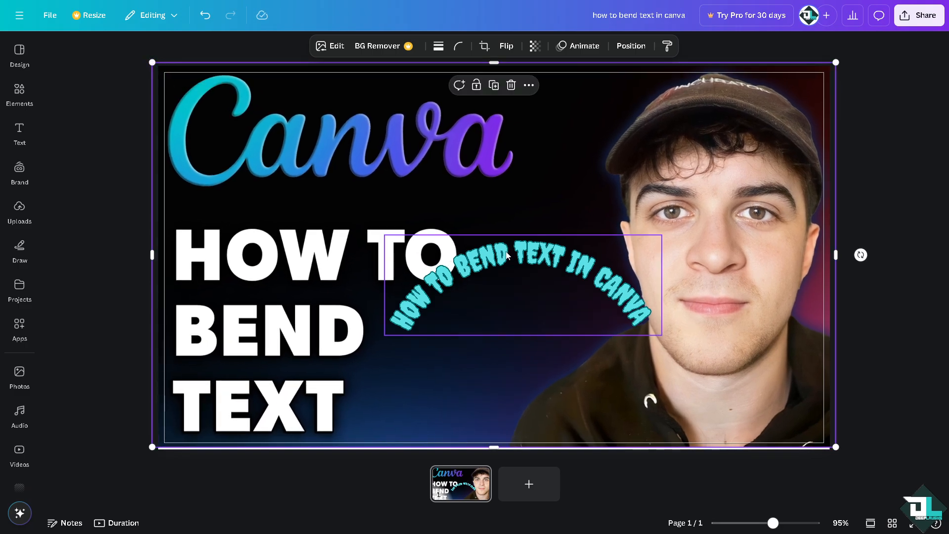
pyautogui.moveTo(491, 447); pyautogui.dragTo(490, 456)
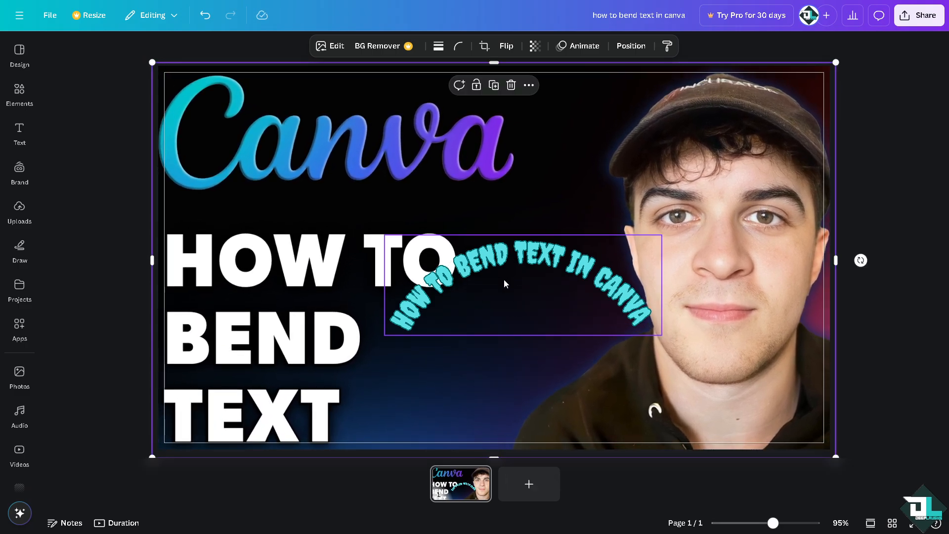
pyautogui.moveTo(526, 261); pyautogui.dragTo(534, 292)
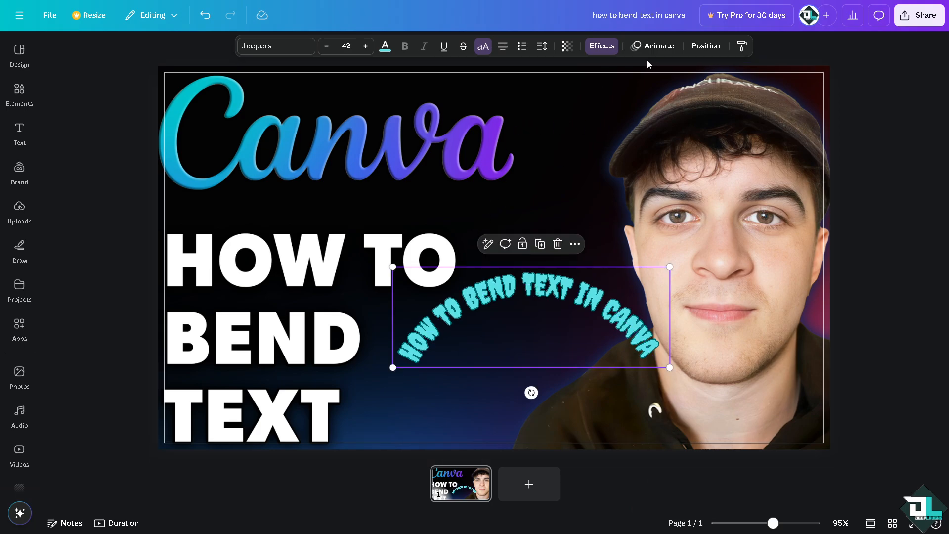
# Apply the Wipe animation to the curved text on enter and try to change the animation's speed
pyautogui.click(653, 46)
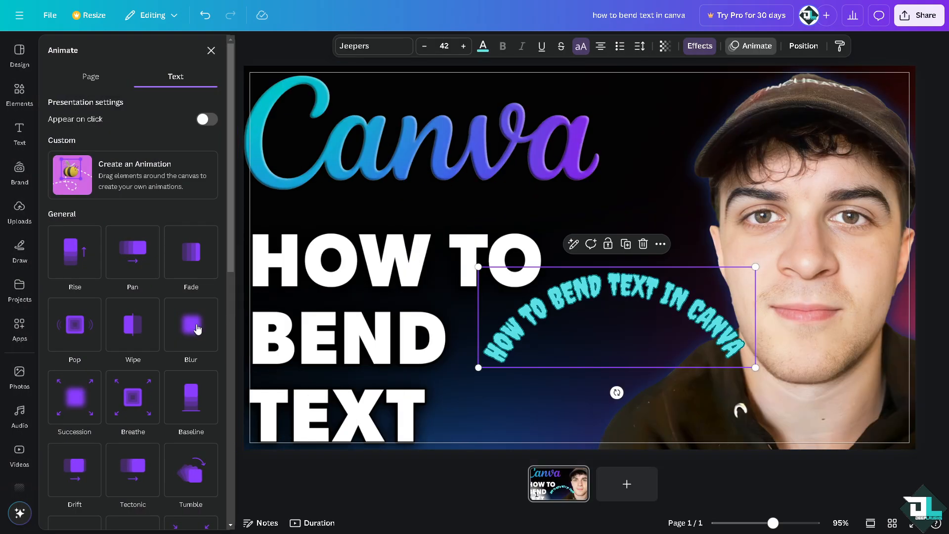
pyautogui.click(148, 325)
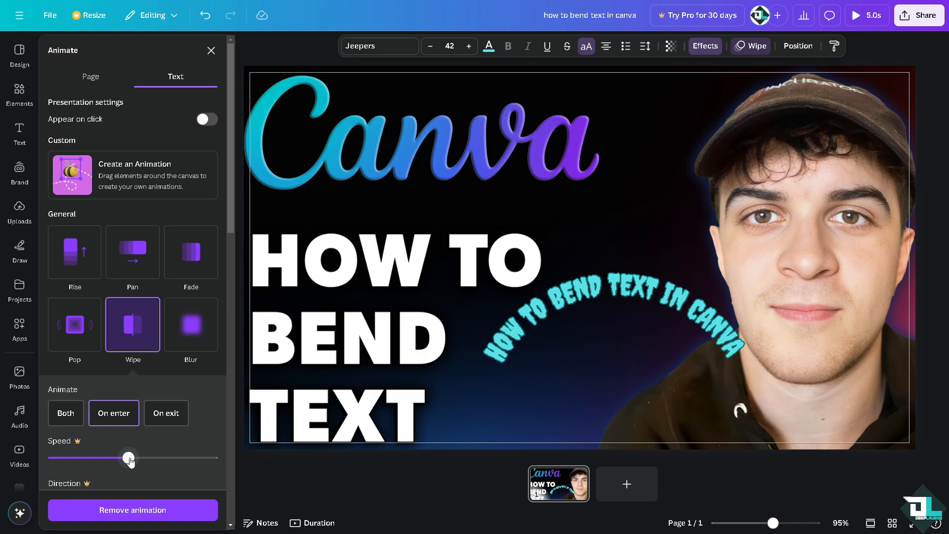
pyautogui.click(63, 458)
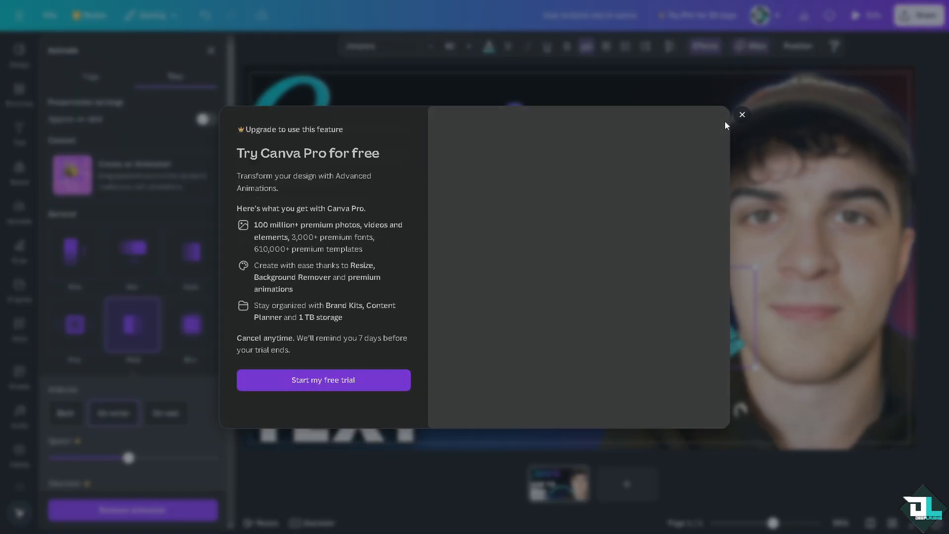
pyautogui.click(742, 115)
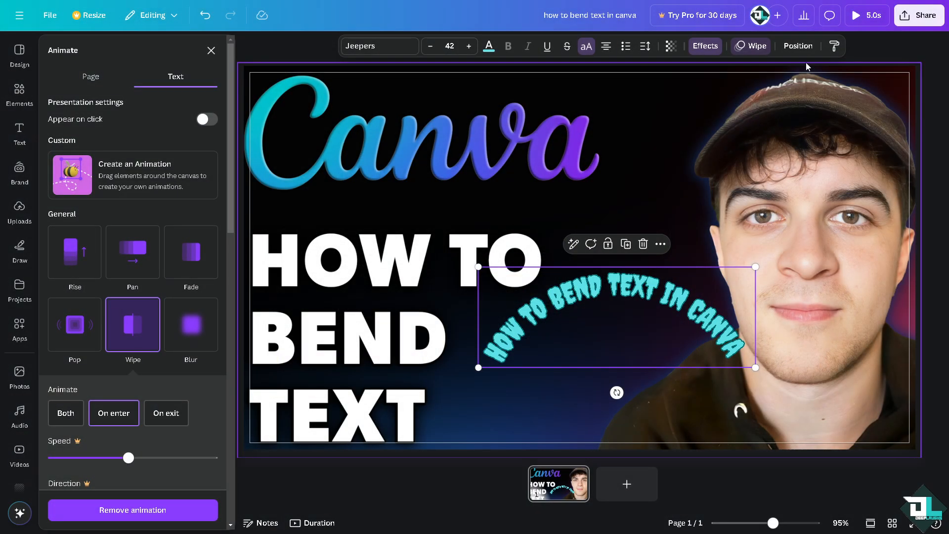
# Play the design's preview and replay it to check the curved text's Wipe animation
pyautogui.click(866, 17)
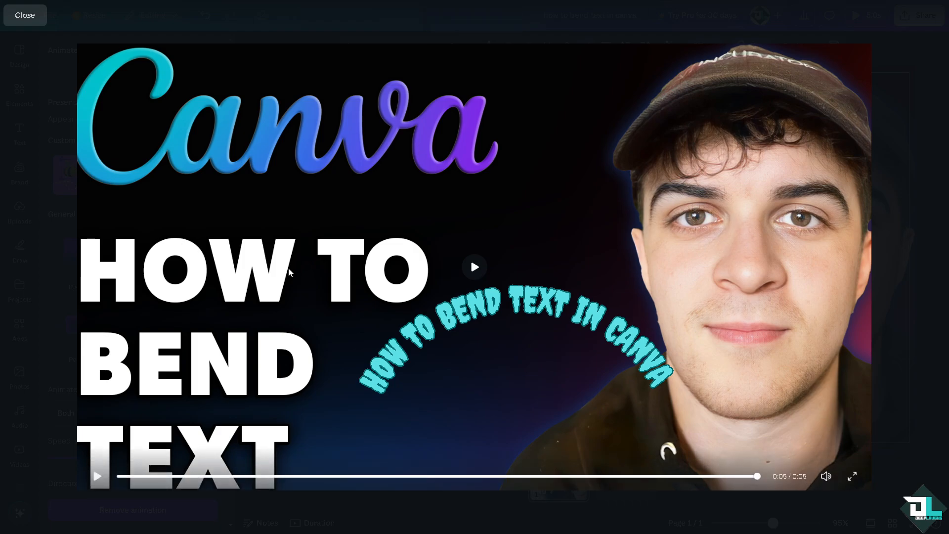
pyautogui.click(483, 269)
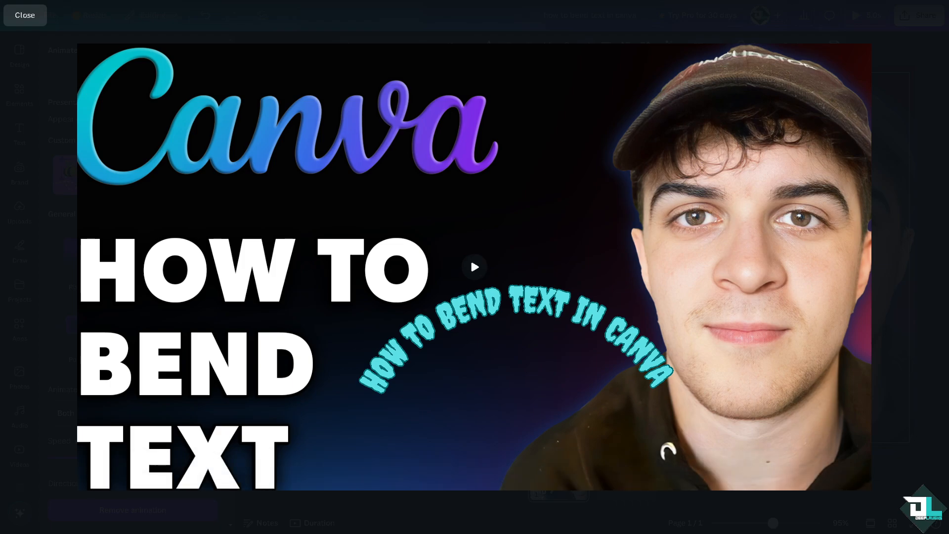
pyautogui.click(483, 270)
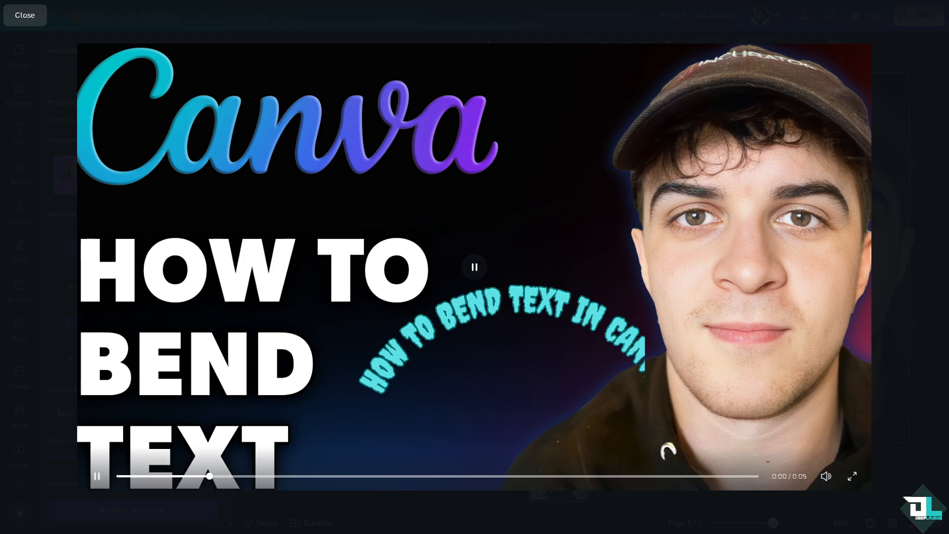